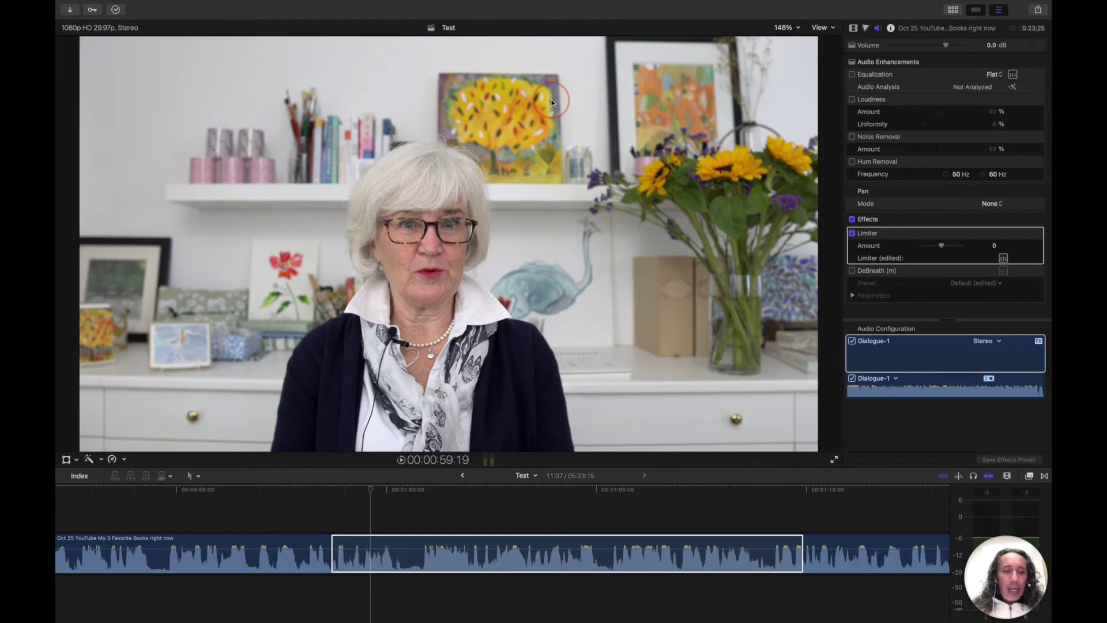
- Switch to Safari showing the waves.com DeBreath product page
key("super+Tab")
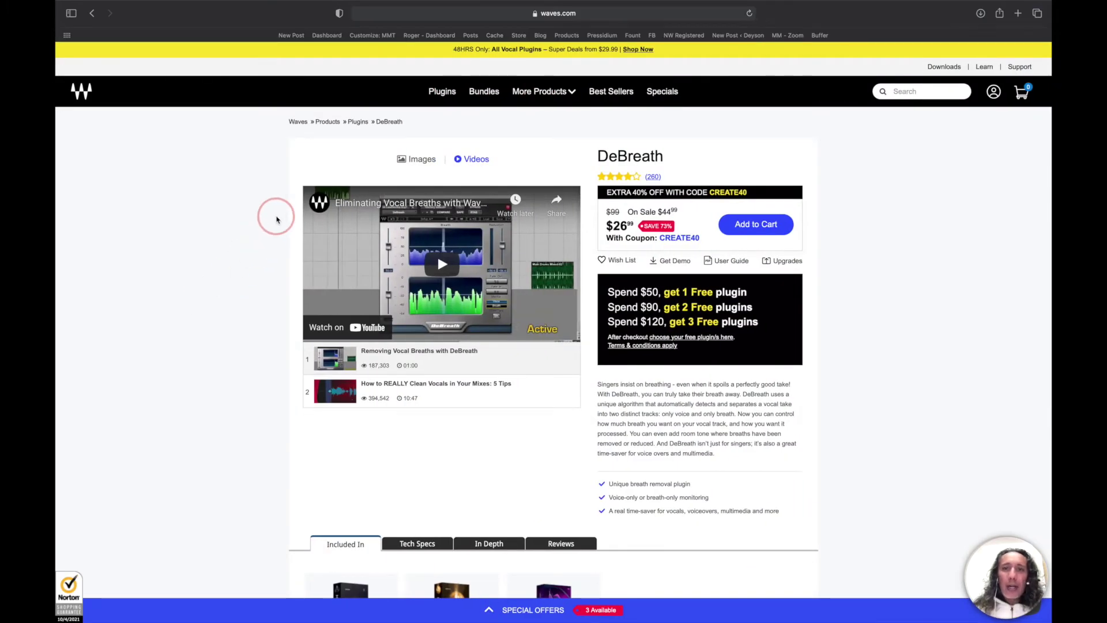
left_click(260, 419)
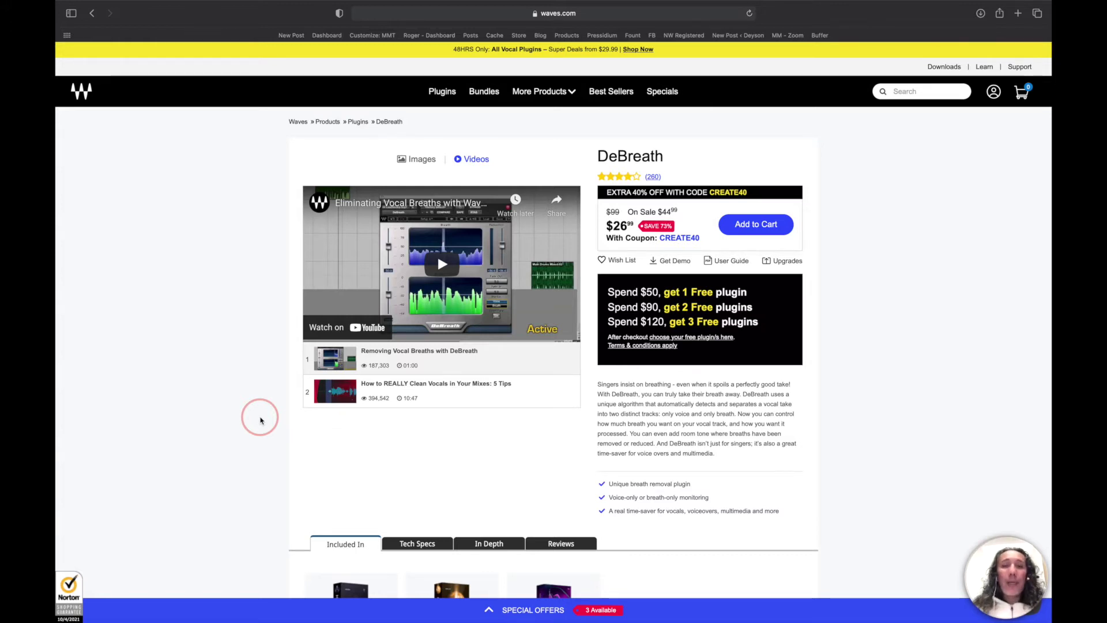
key("super+Tab")
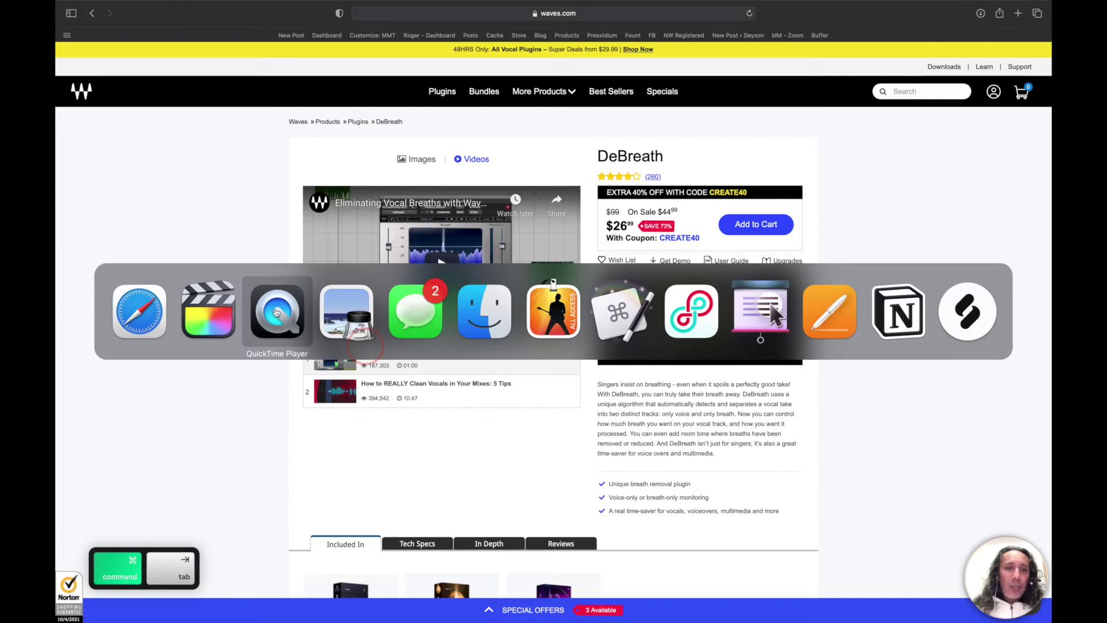
- Back in Final Cut Pro, enable DeBreath on the dialogue clip and open its plugin window beside the video
left_click(212, 312)
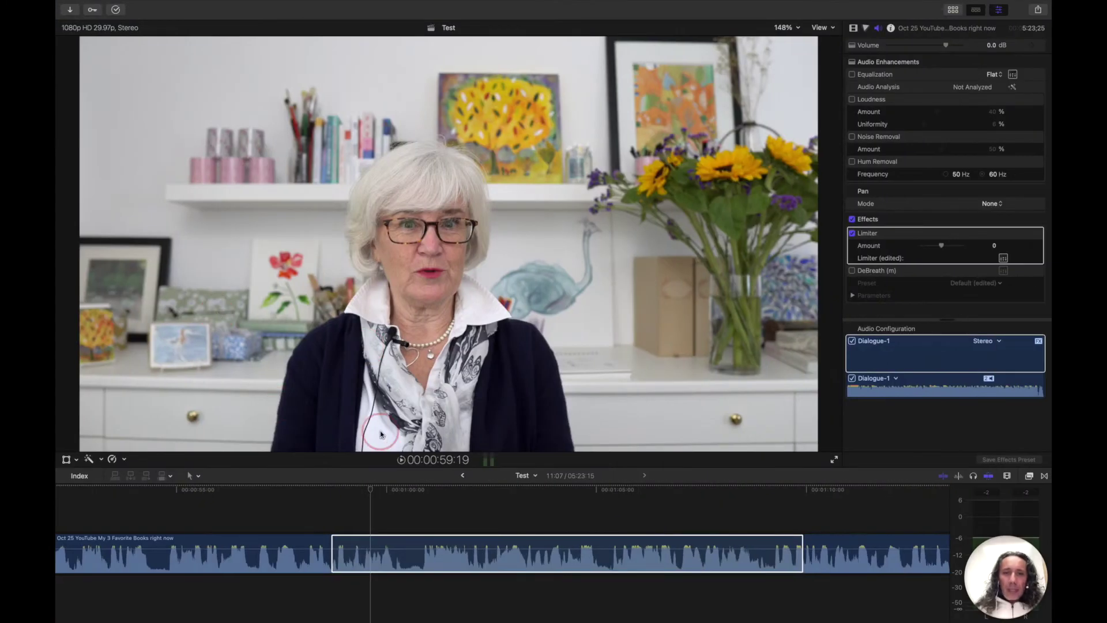
left_click(853, 271)
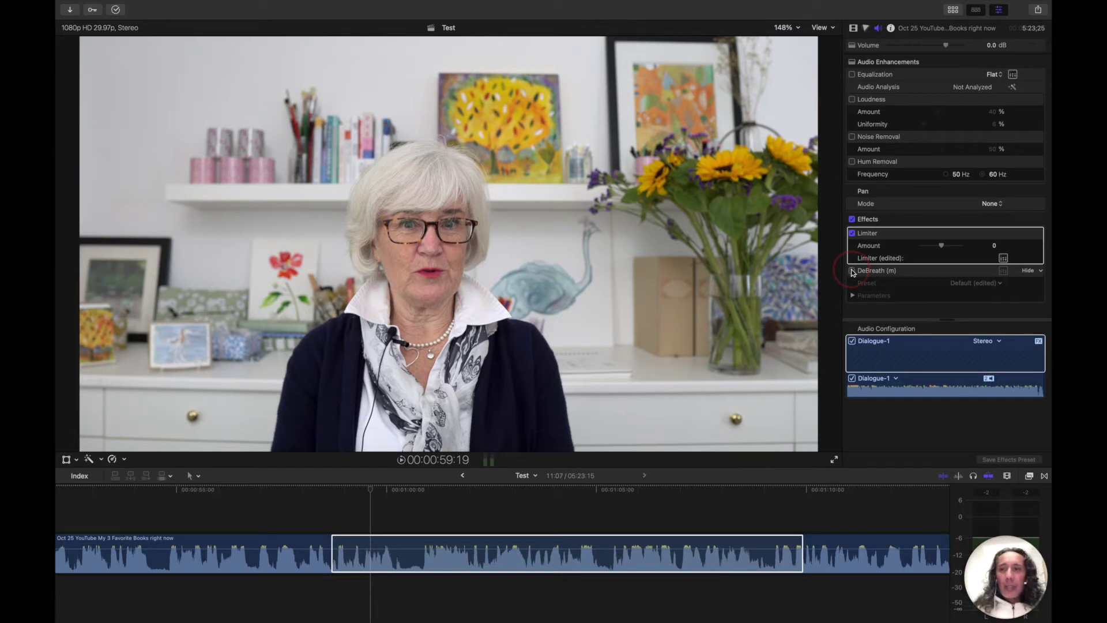
left_click(852, 271)
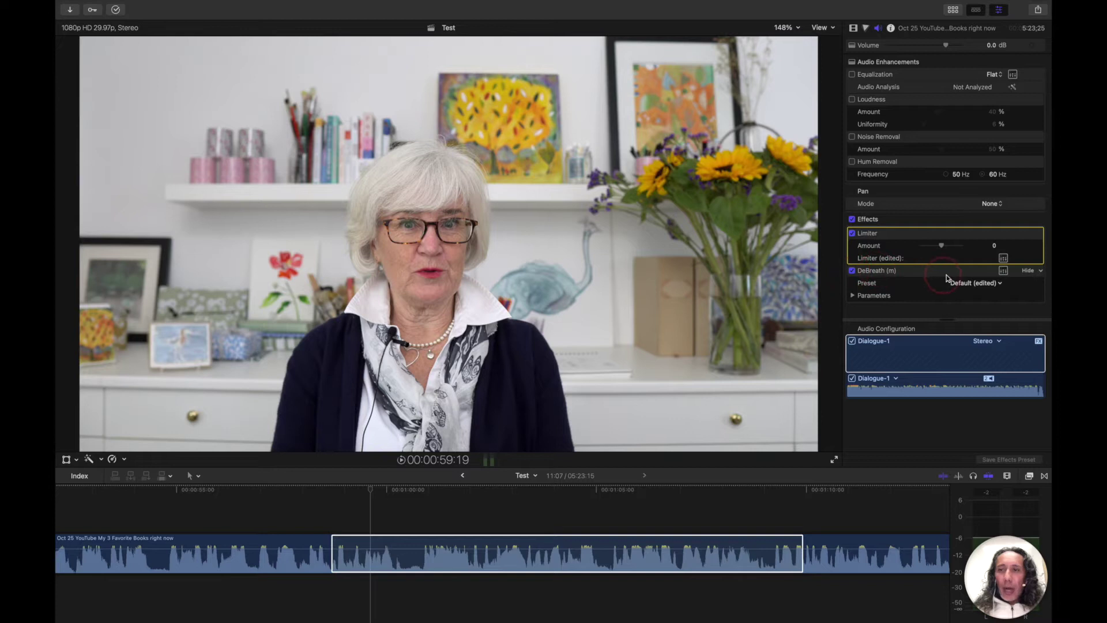
left_click(1004, 272)
left_click_drag(444, 186, 322, 121)
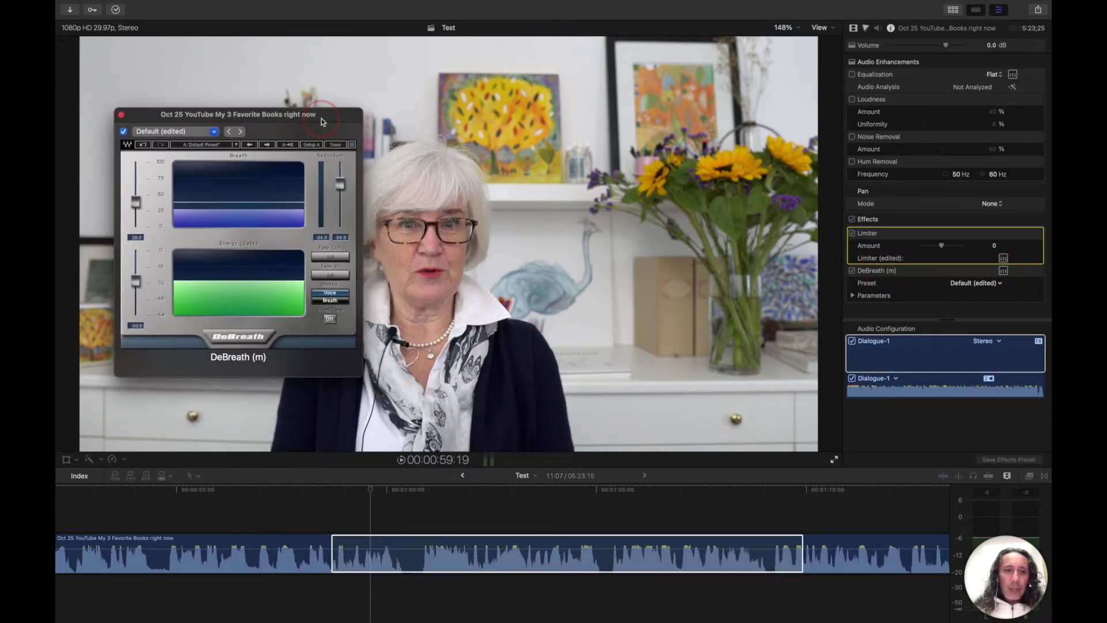
- Turn DeBreath off on the dialogue clip, then turn it back on to compare
left_click(852, 271)
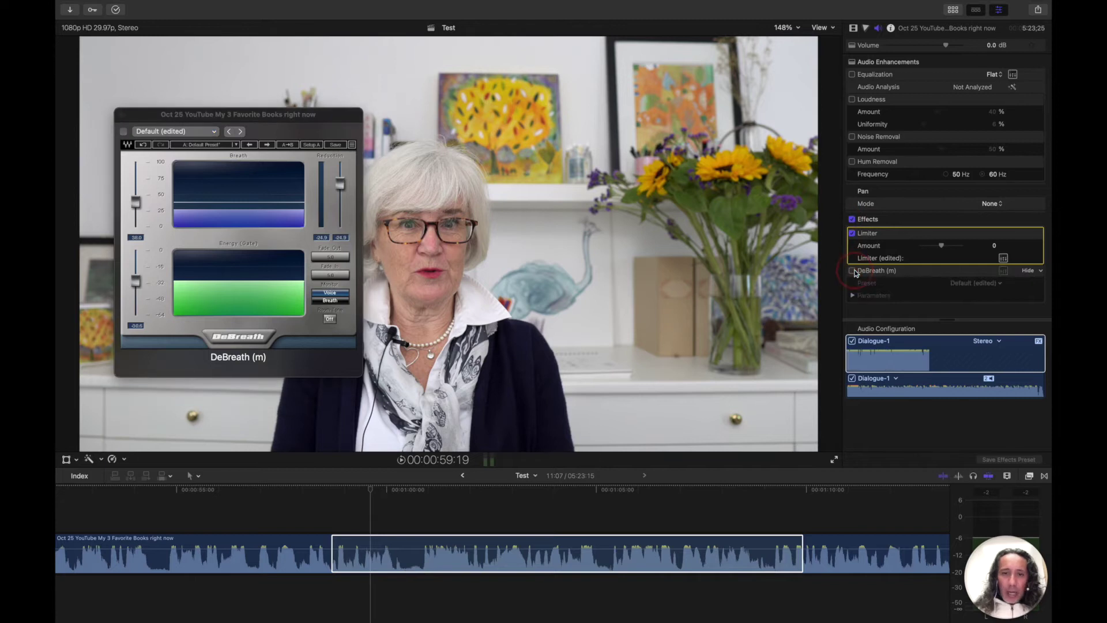
left_click(650, 555)
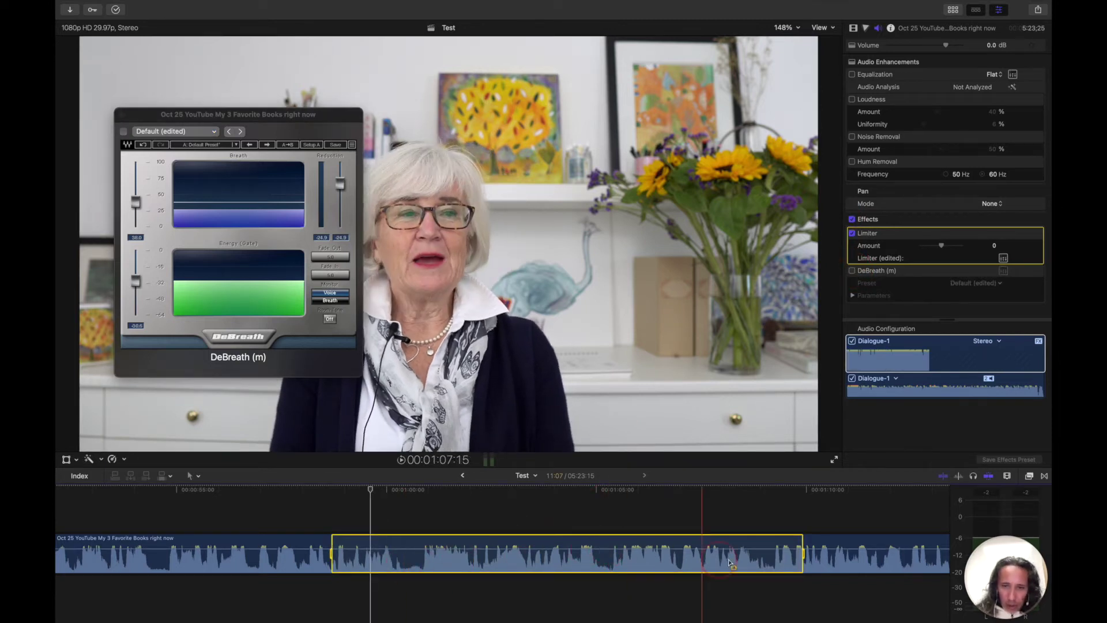
left_click(356, 434)
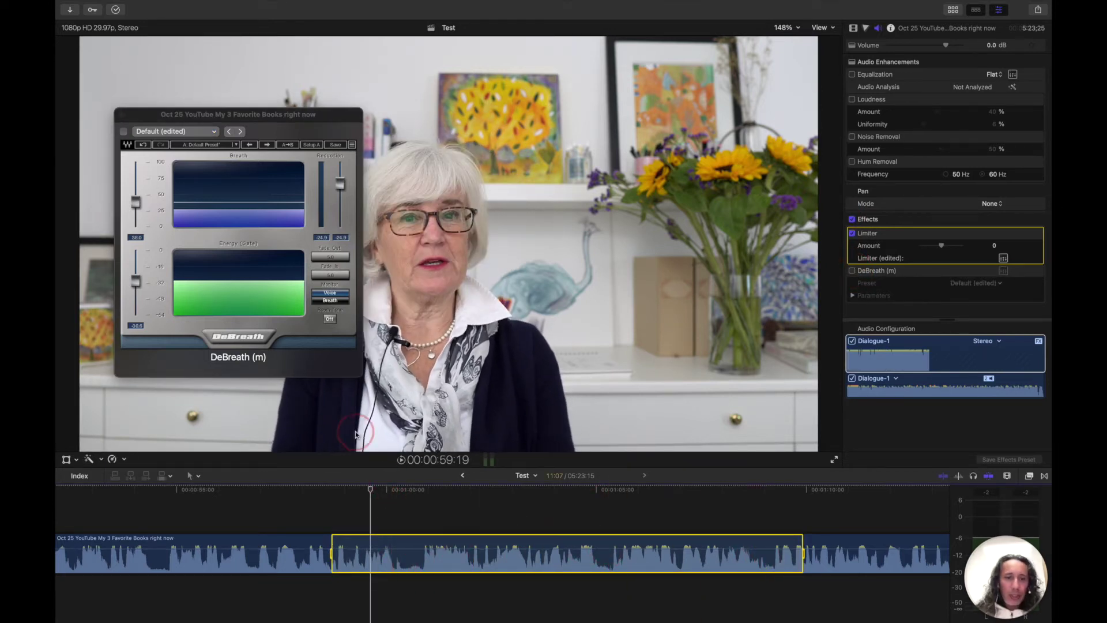
left_click(853, 271)
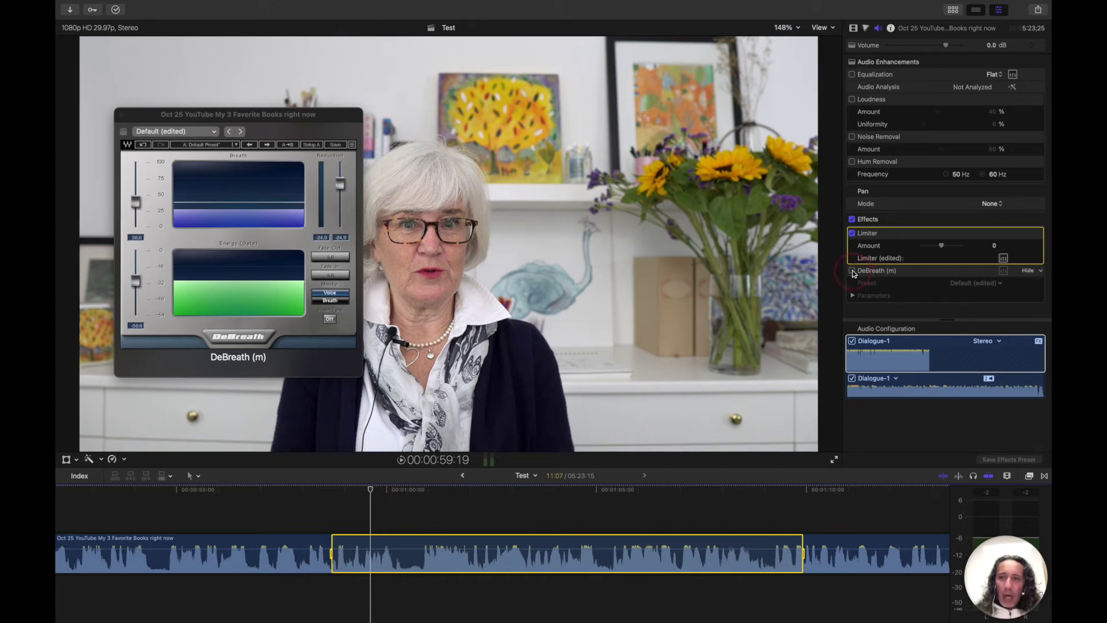
left_click(601, 438)
- Play the dialogue from a chosen timeline point through DeBreath, then stop
left_click(439, 506)
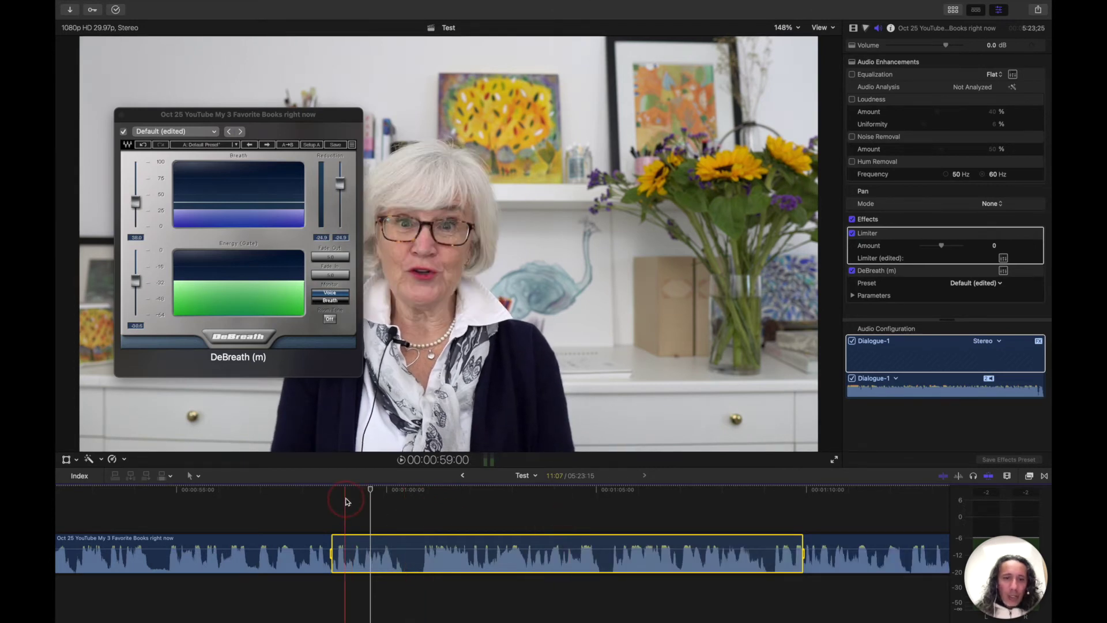
key("space")
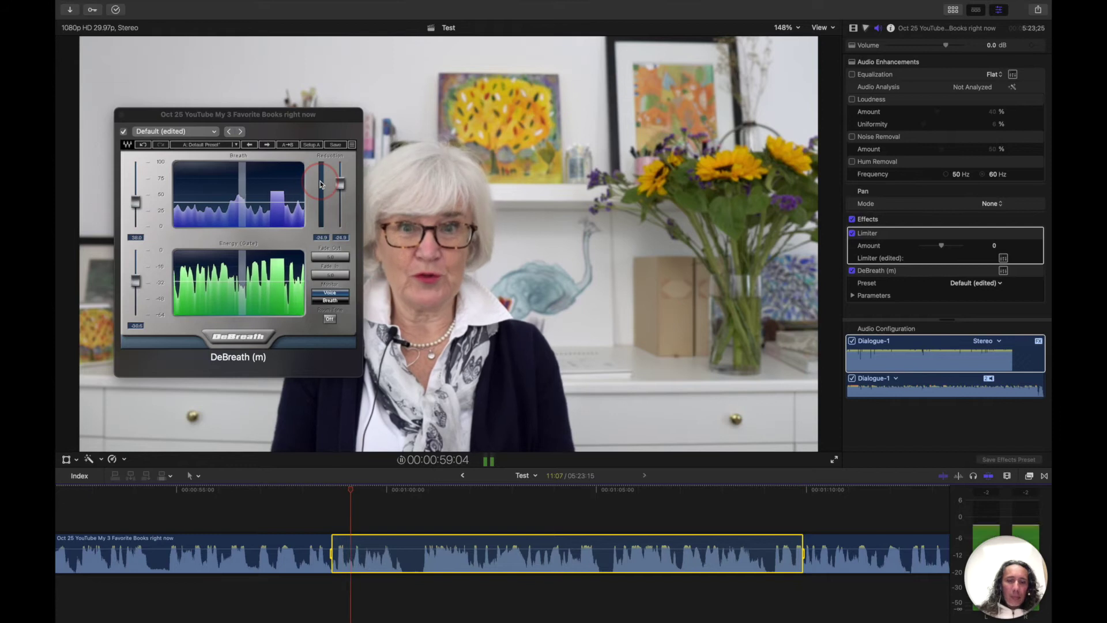
key("space")
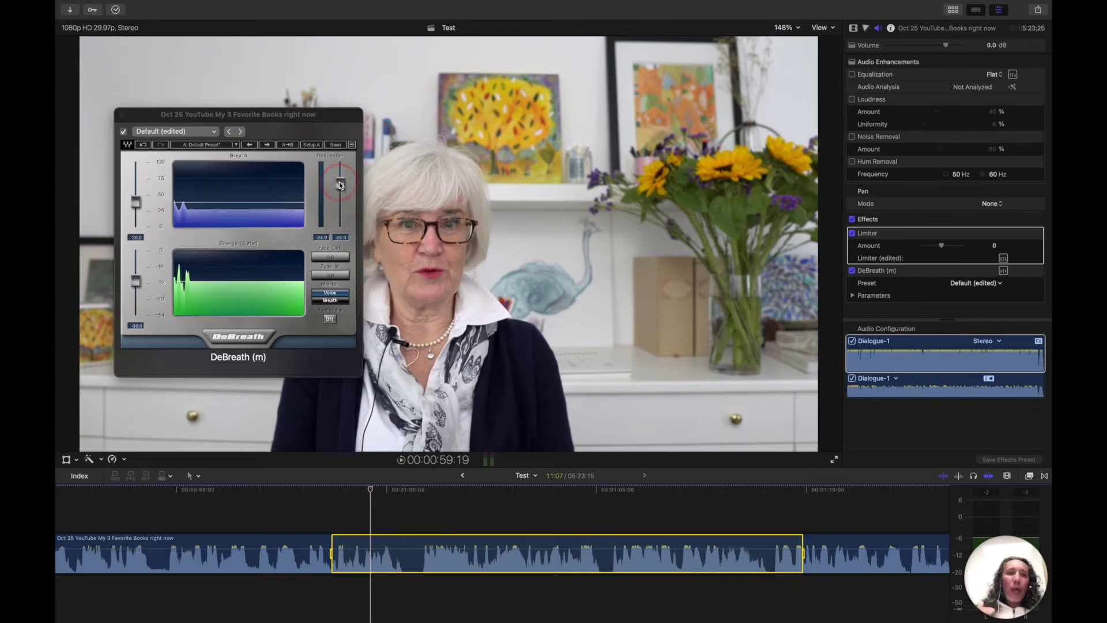
- Adjust DeBreath's Reduction slider and play the dialogue range to hear the reduced breaths
mouse_move(339, 181)
left_mouse_down()
mouse_move(338, 271)
mouse_move(340, 182)
left_mouse_up()
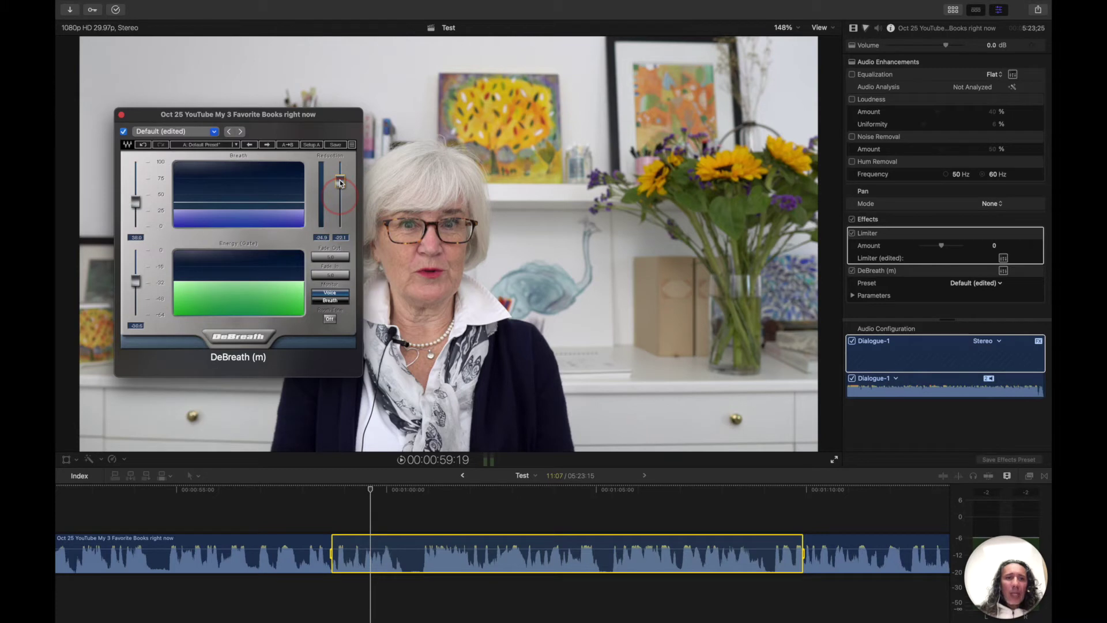
left_click(256, 251)
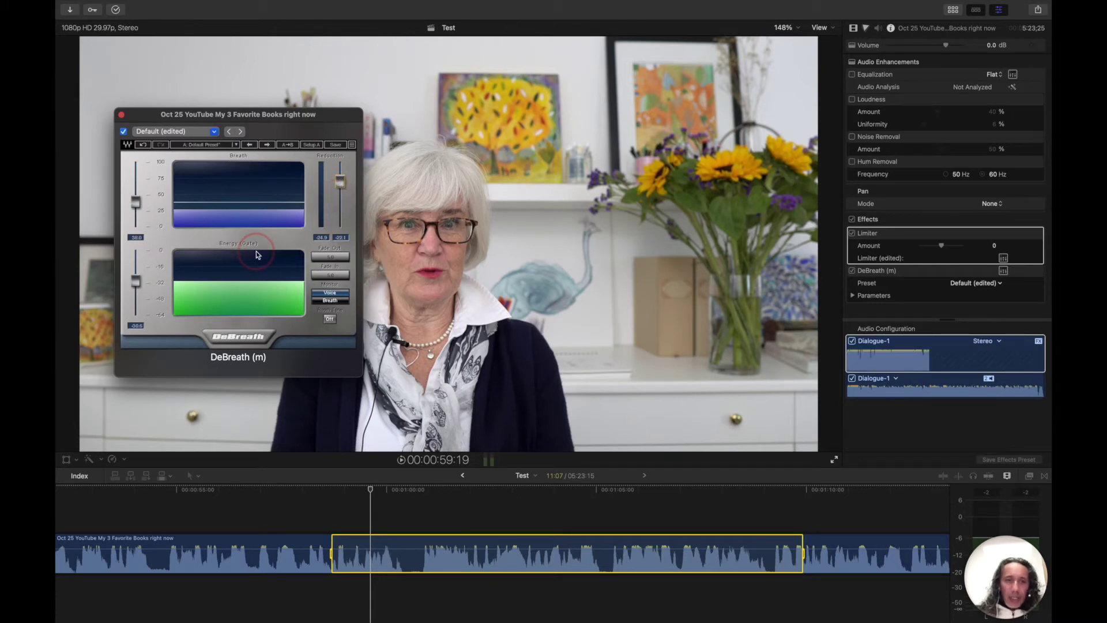
key("space")
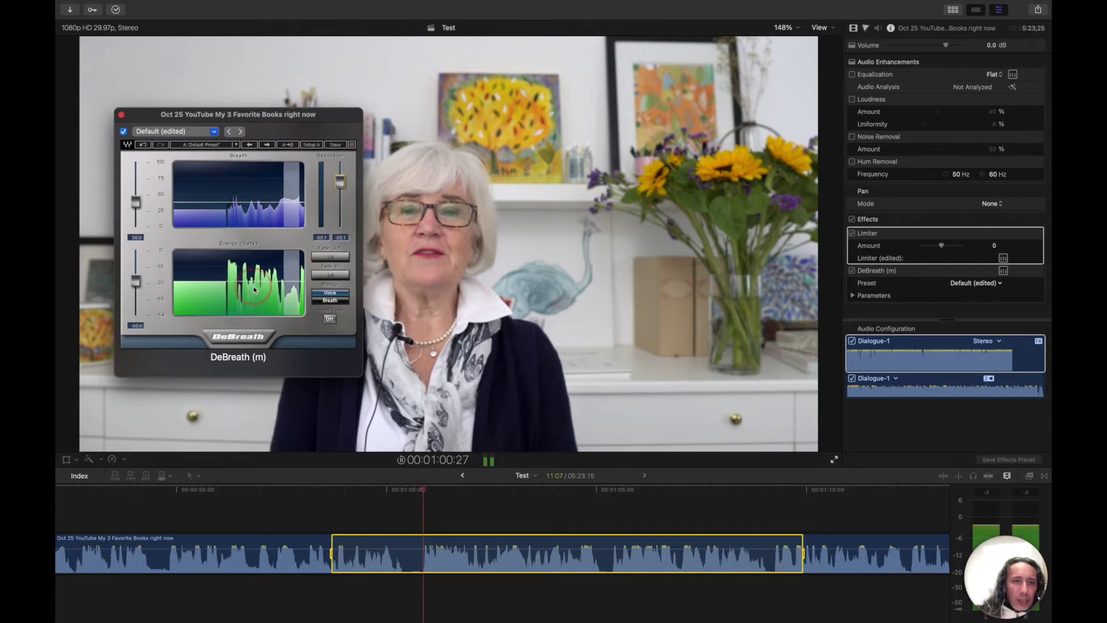
left_click(271, 289)
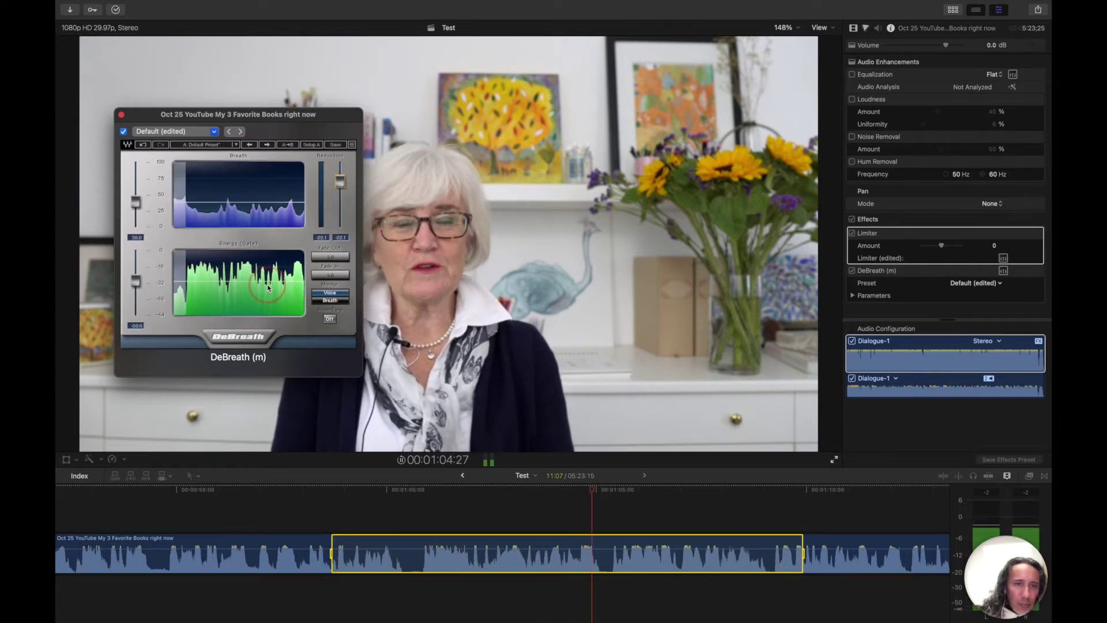
- Raise the Energy (Gate) threshold slightly during playback, then stop
left_click(136, 281)
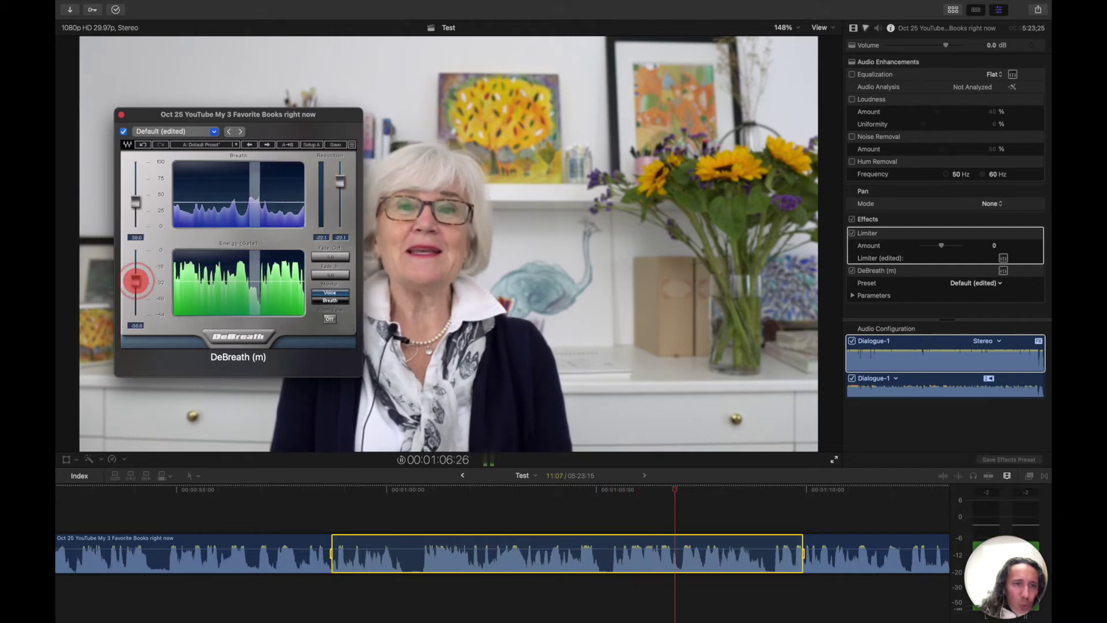
left_click_drag(136, 281, 136, 281)
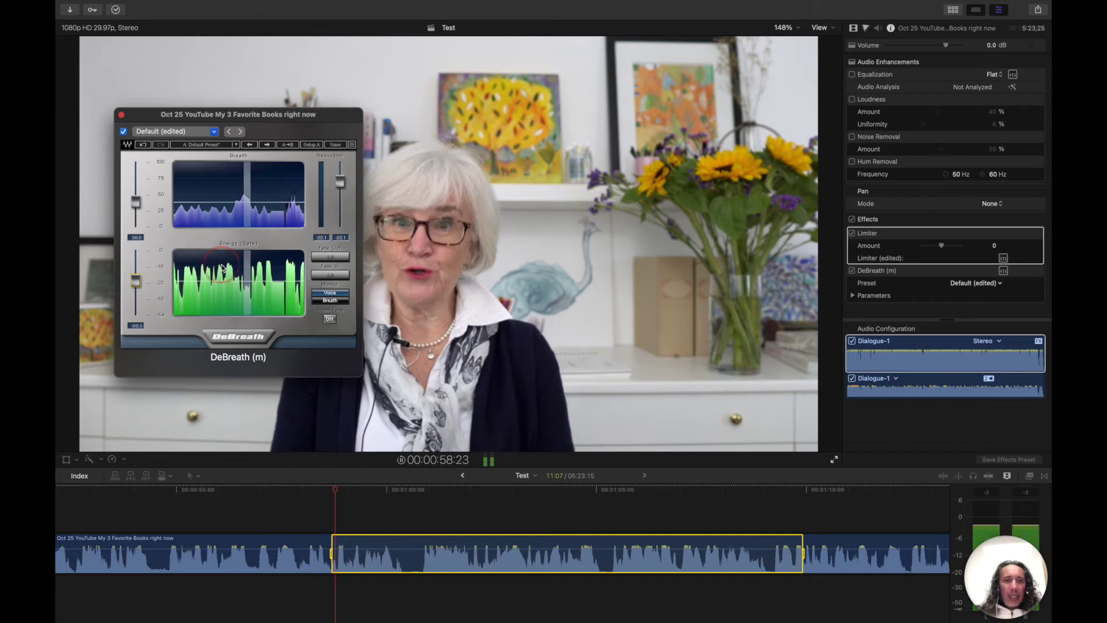
key("space")
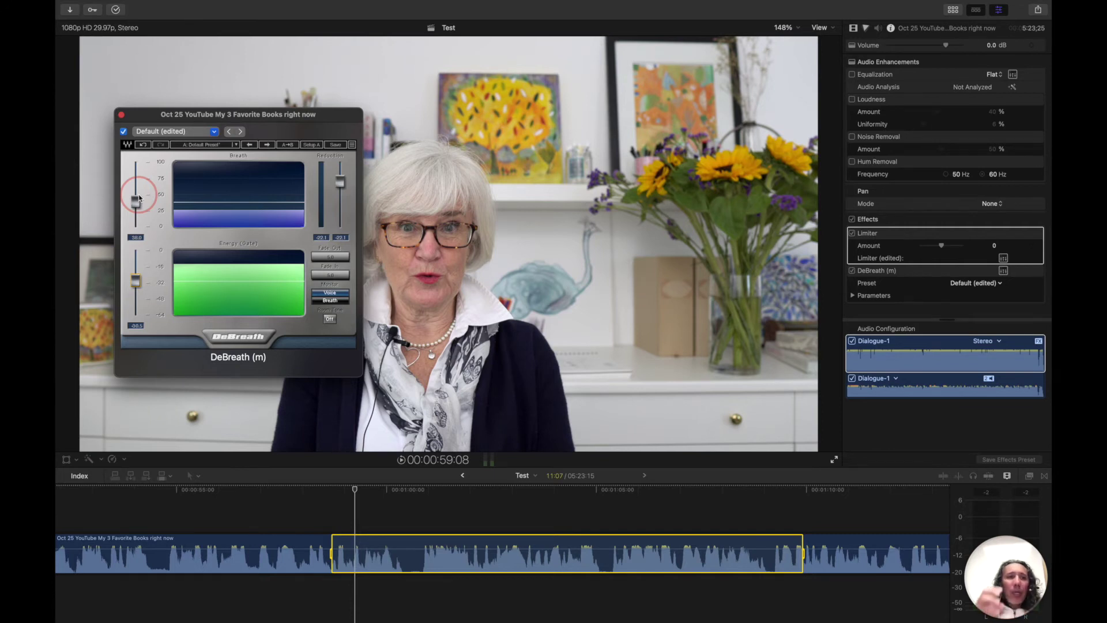
left_click(181, 229)
key("slash")
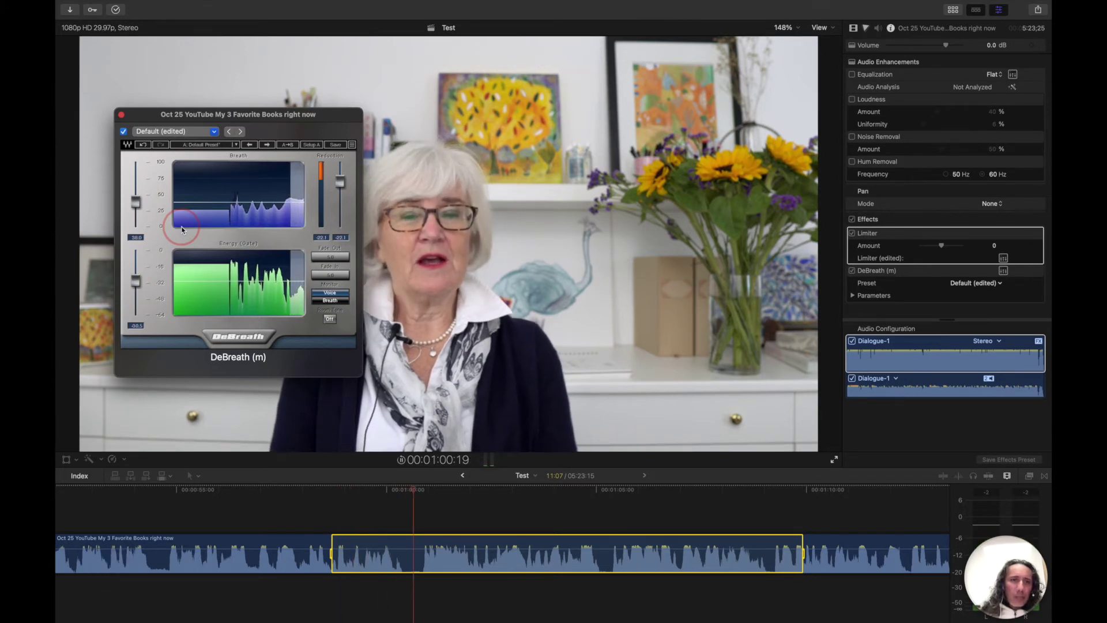
left_click(236, 209)
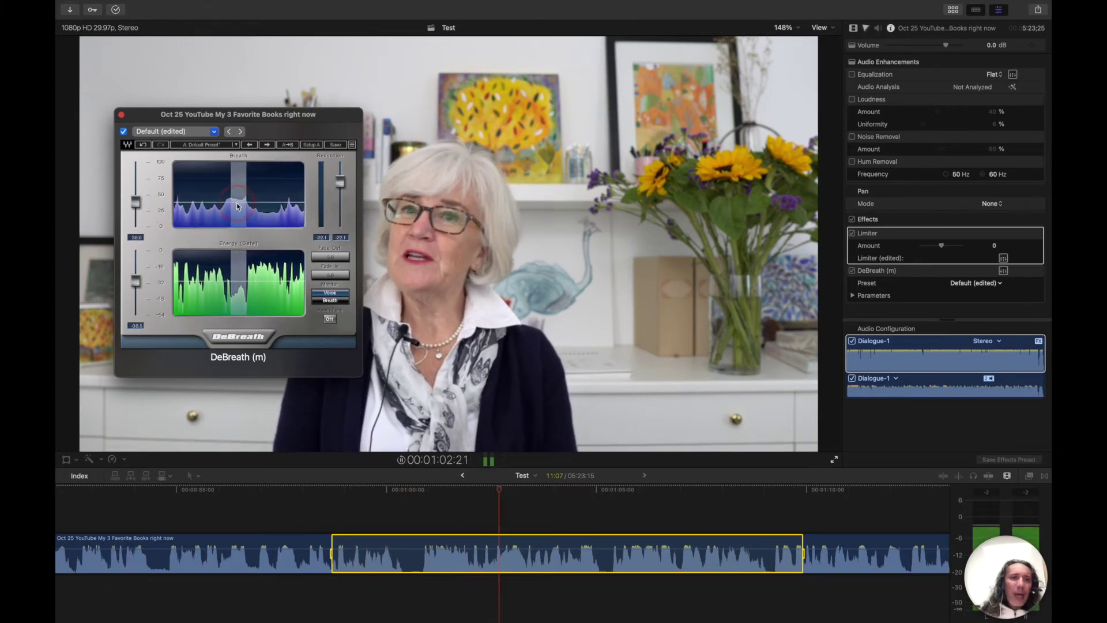
left_click(137, 202)
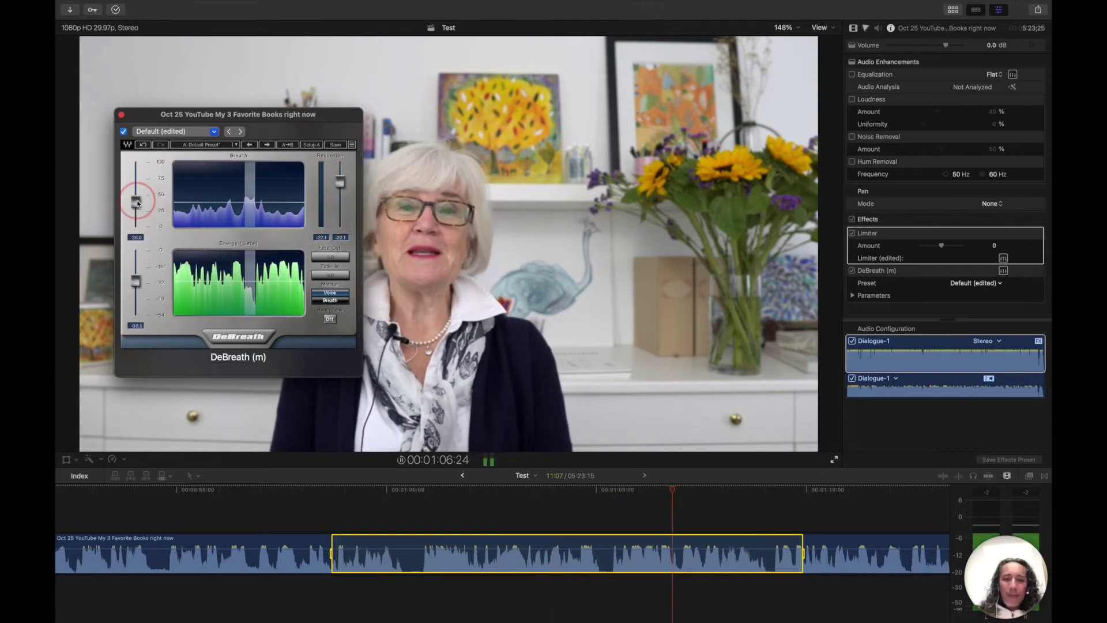
key("space")
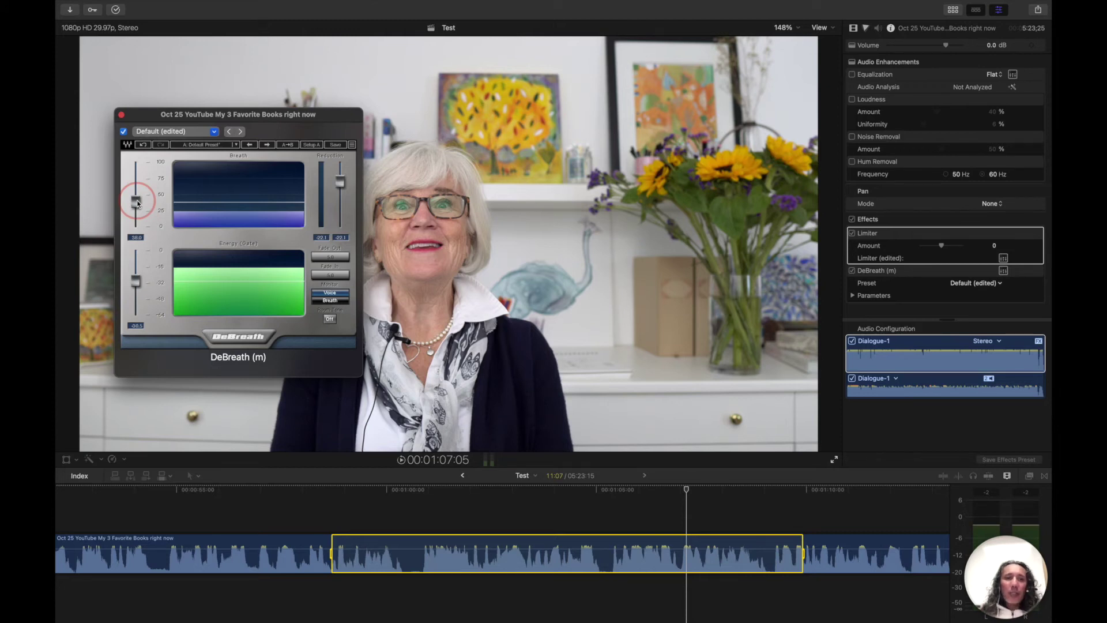
left_click(135, 282)
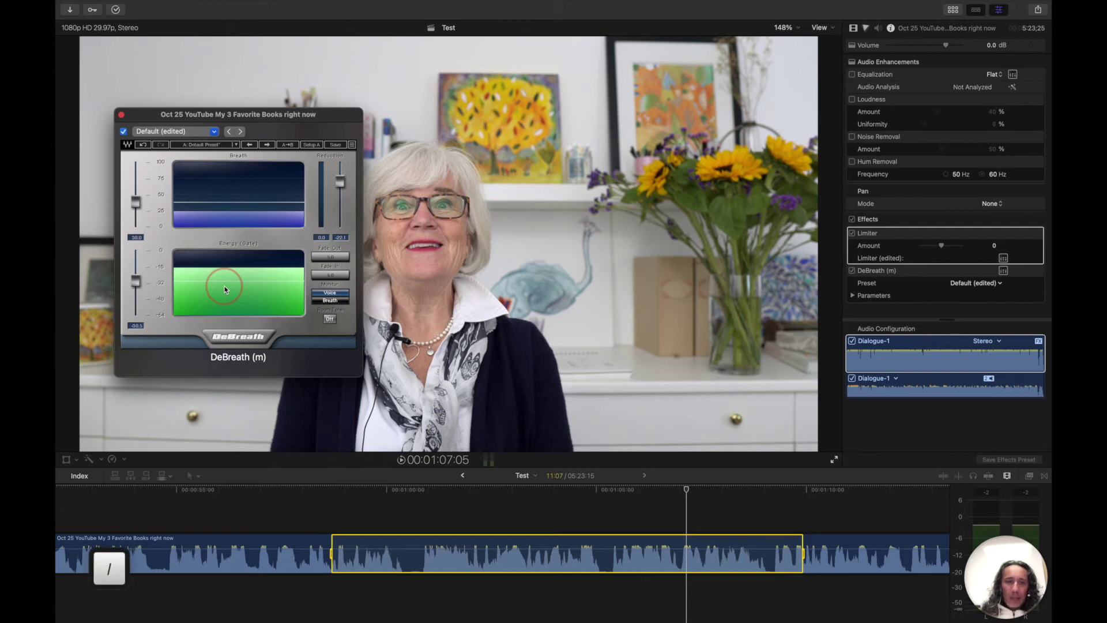
key("/")
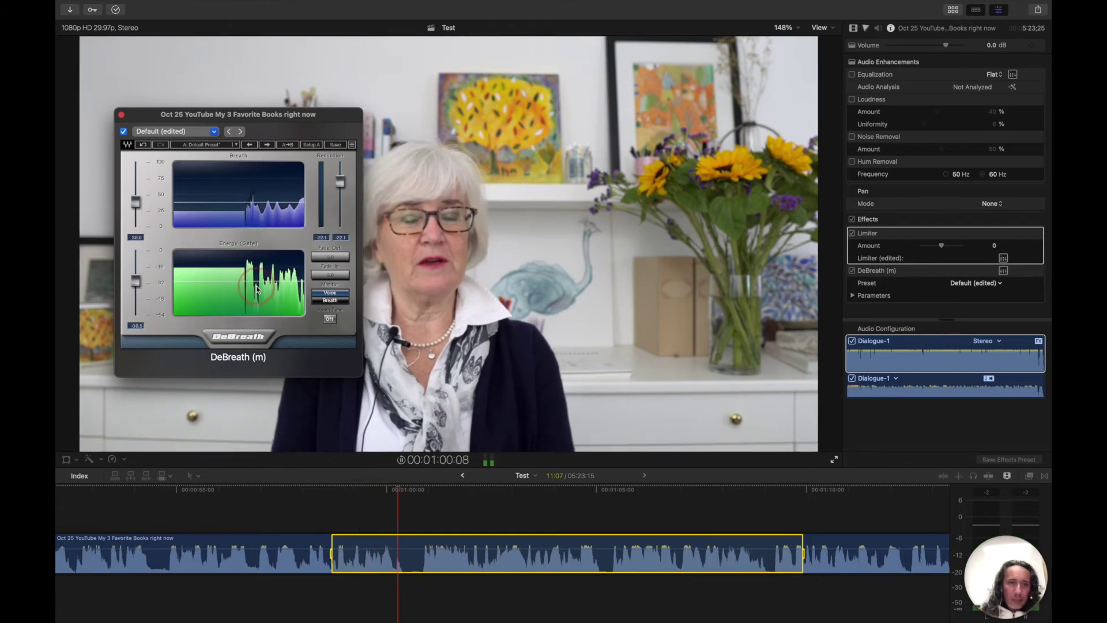
key("space")
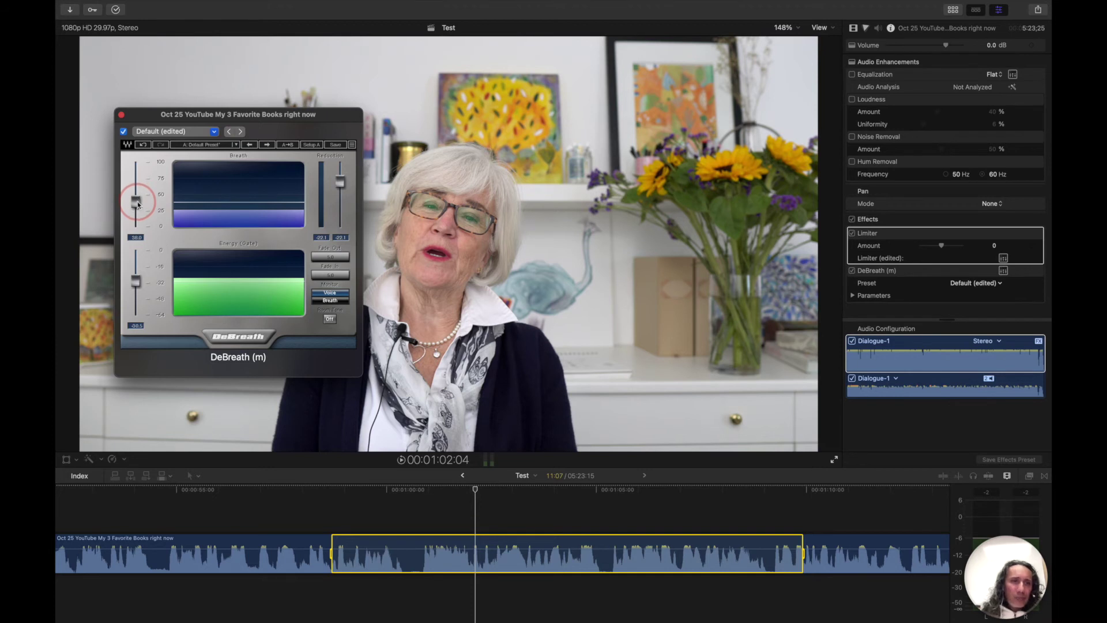
left_click(137, 237)
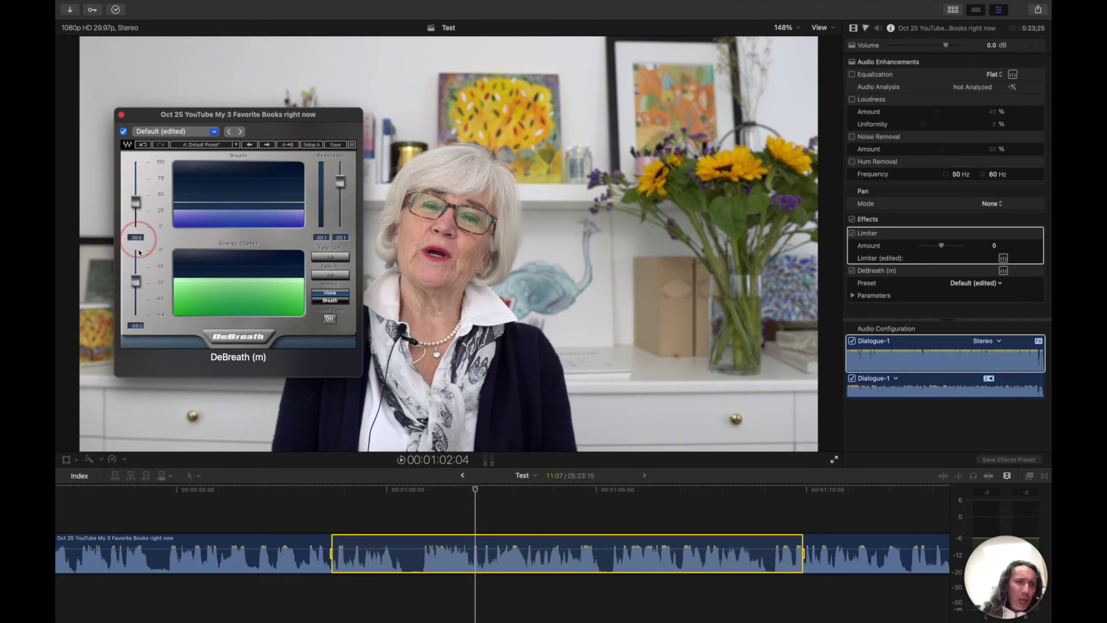
left_click(138, 326)
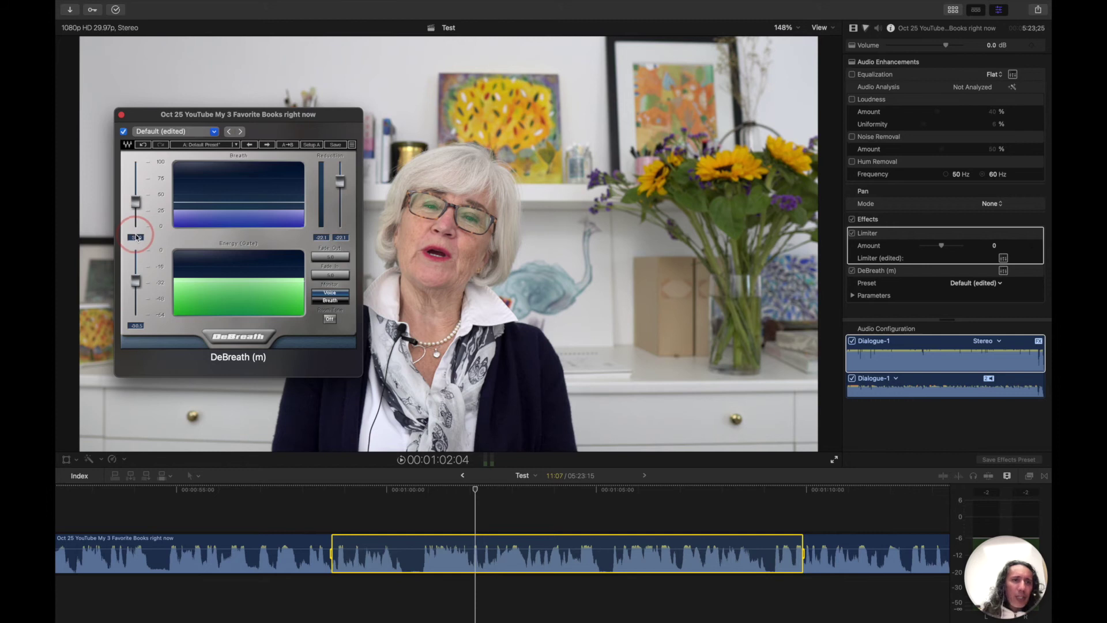
left_click(135, 206)
left_click(134, 161)
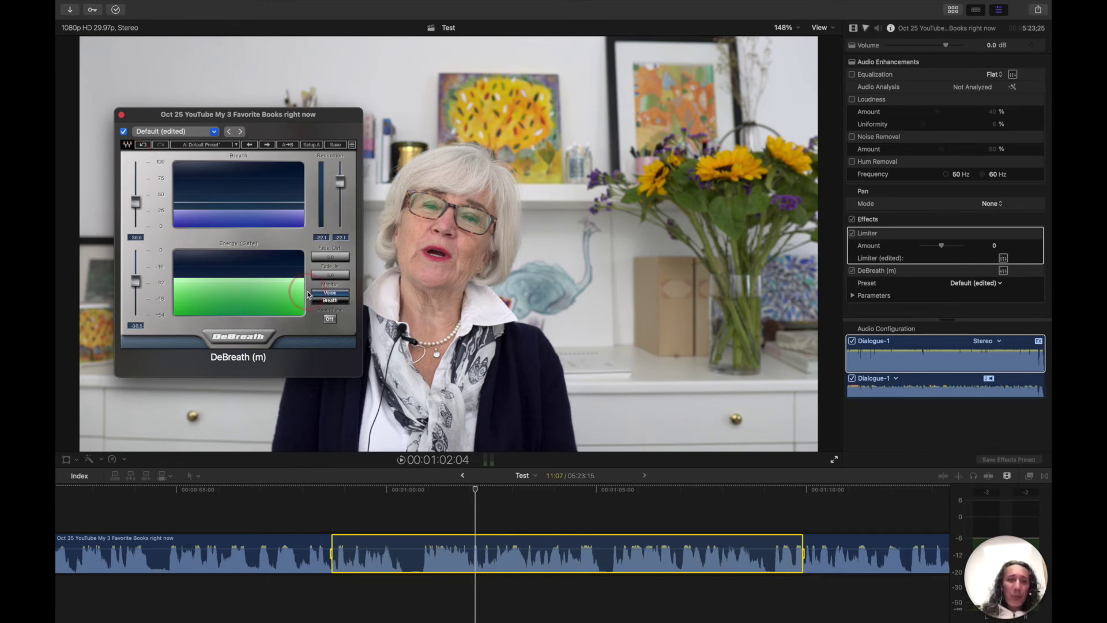
left_click(329, 320)
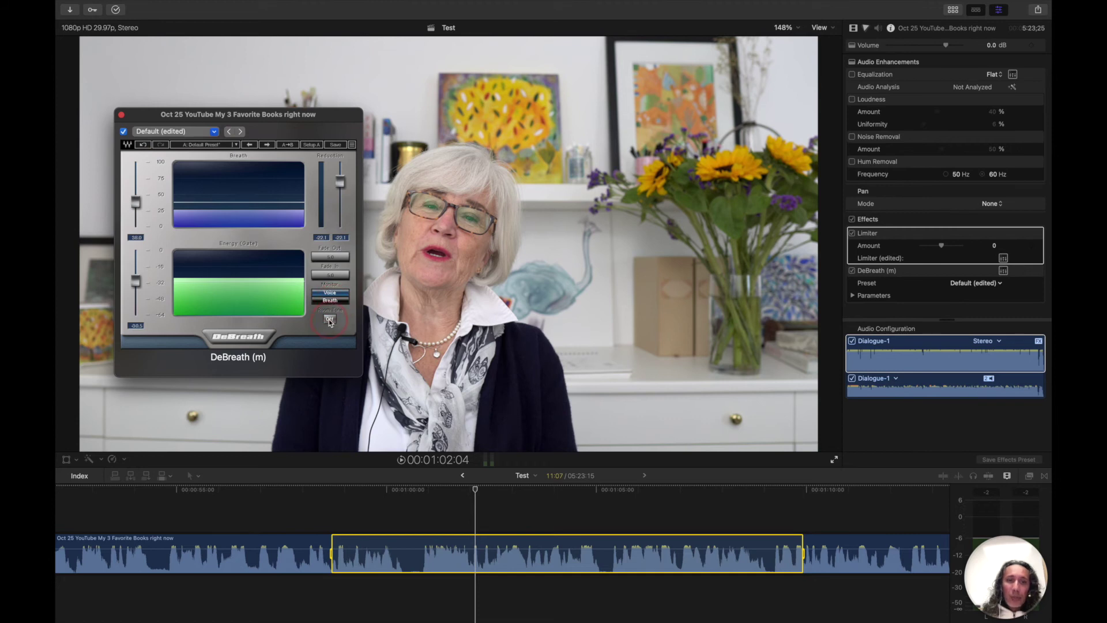
- Toggle Room Tone on and off, set Monitor to Breath, and skim the clip's isolated breaths
left_click(330, 321)
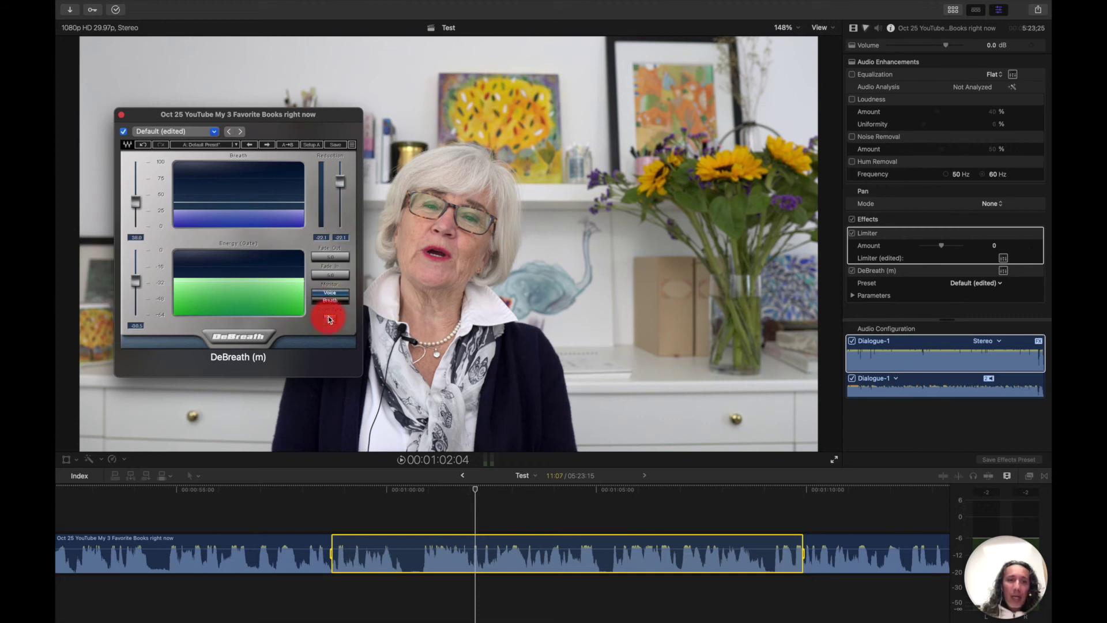
left_click(330, 300)
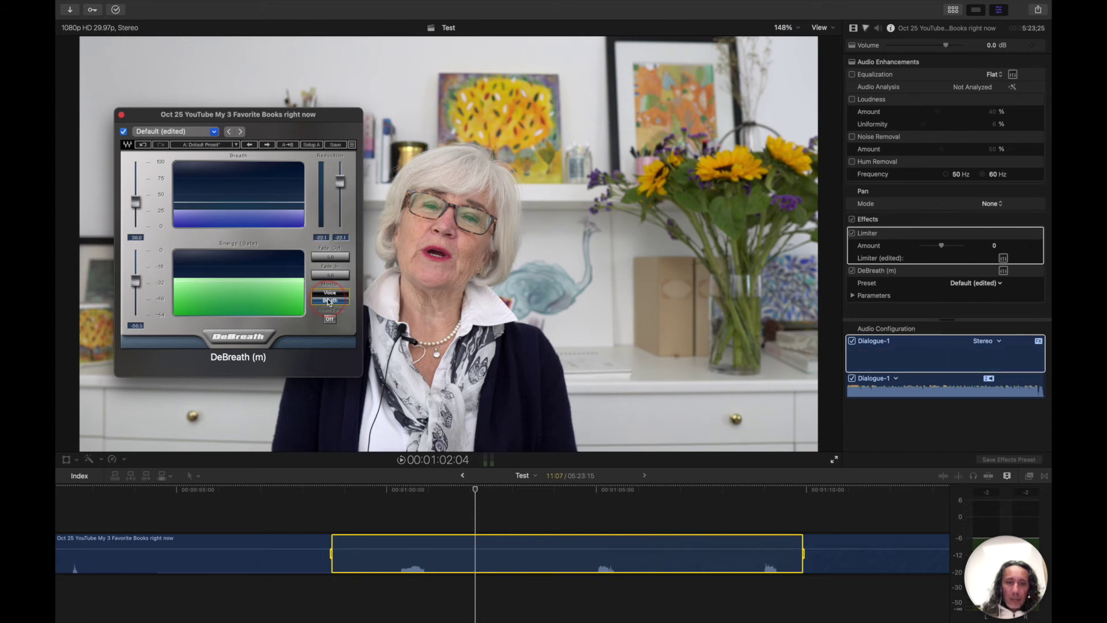
left_click(420, 506)
scroll(419, 506, "left", 5)
scroll(420, 507, "right", 4)
scroll(420, 506, "right", 3)
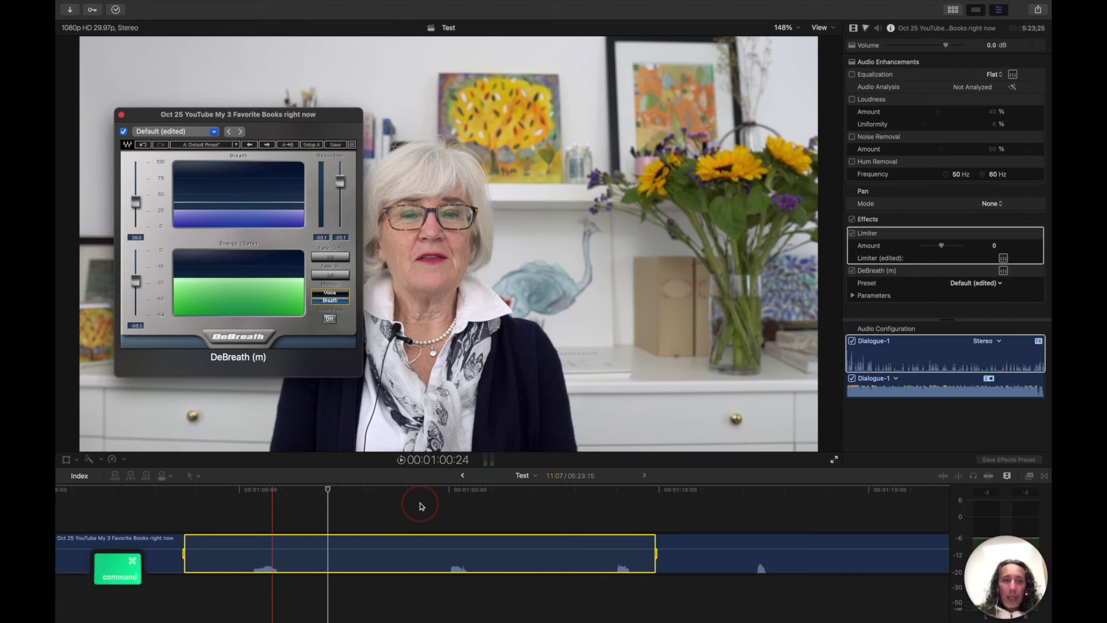
key("super+Tab")
- Bring Safari to the front from the app switcher
left_click(226, 336)
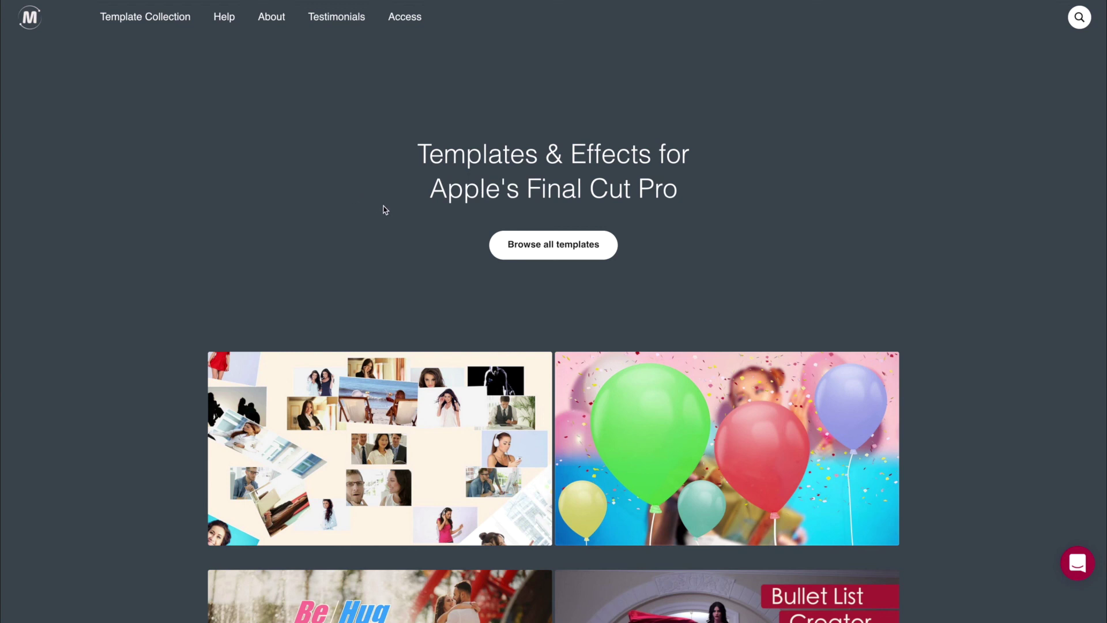
- Browse all templates, filter to the Free category, and scroll through the 15 free templates to the testimonials
left_click(522, 253)
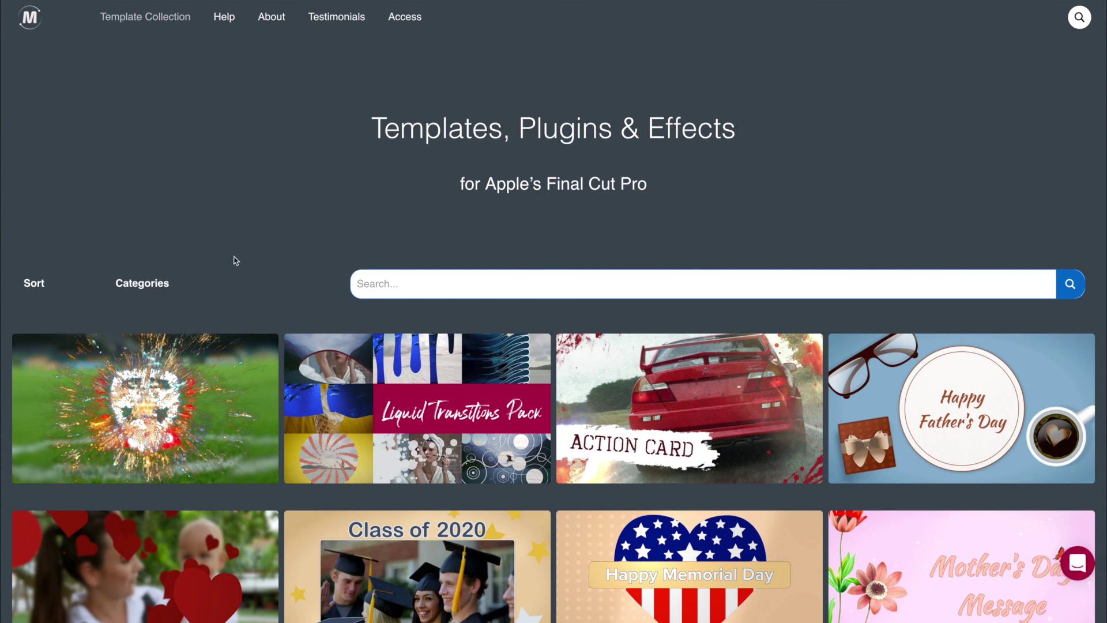
left_click(142, 283)
left_click(118, 336)
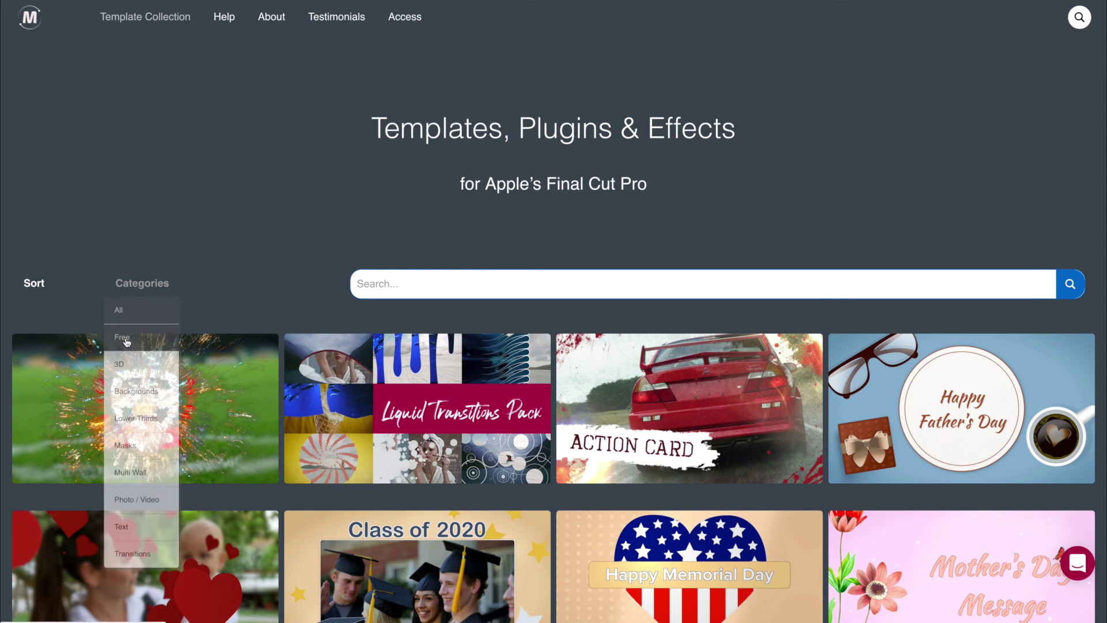
scroll(8, 186, "down", 3)
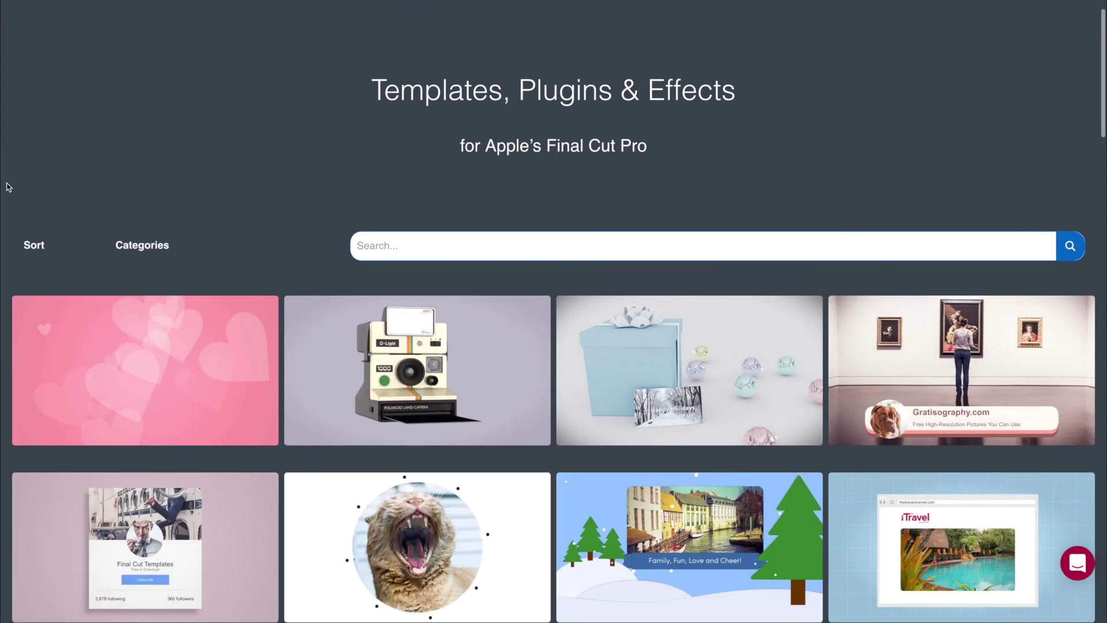
scroll(8, 186, "down", 10)
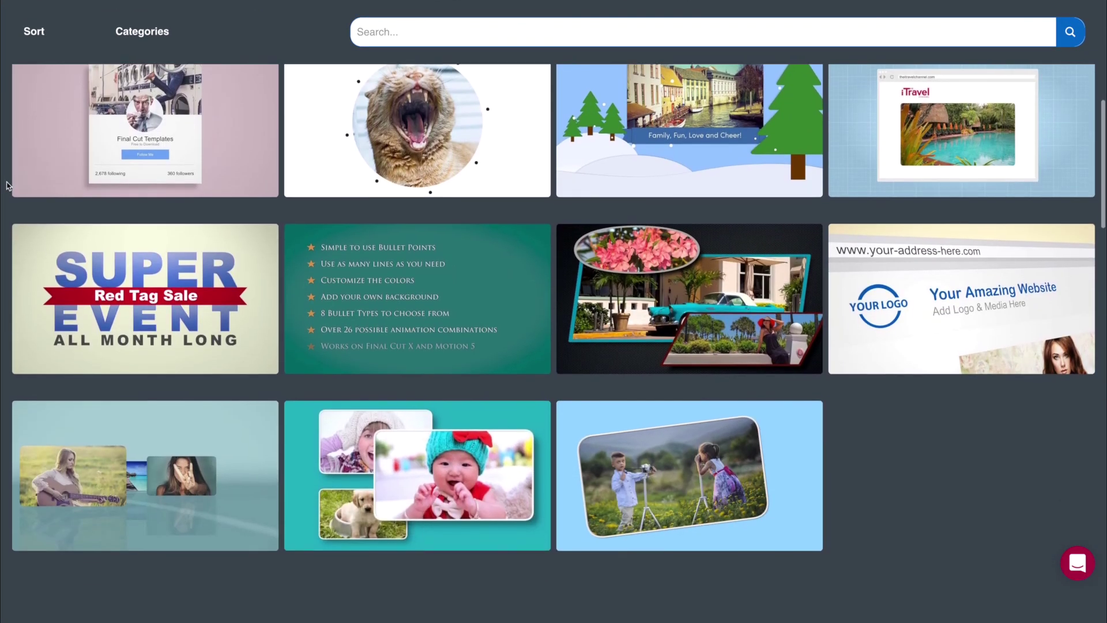
scroll(9, 187, "down", 10)
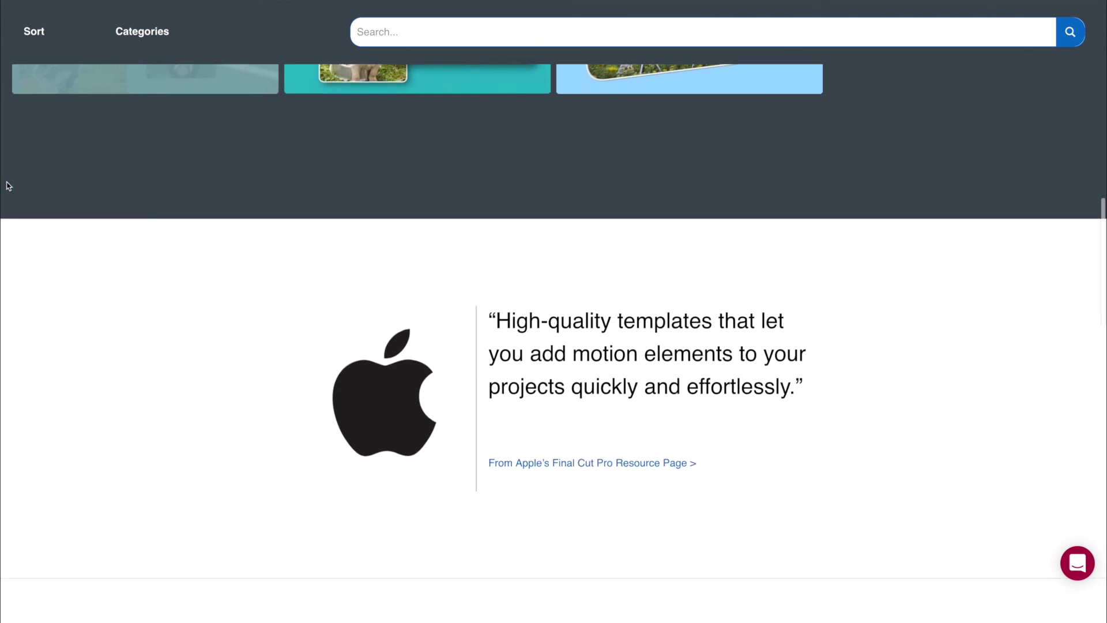
scroll(9, 186, "down", 10)
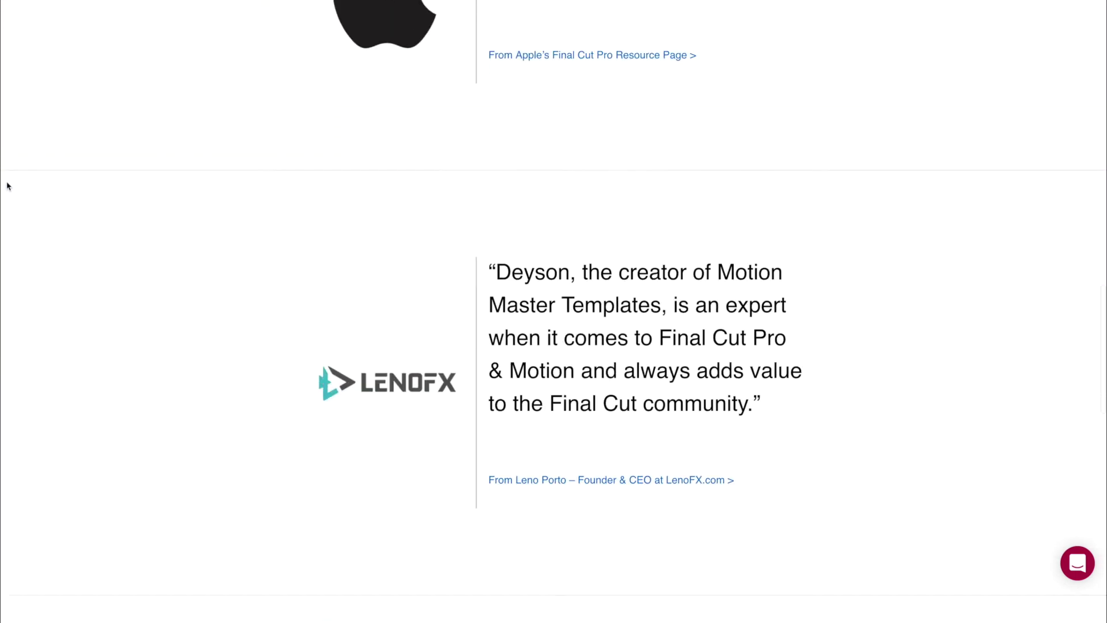
scroll(8, 186, "down", 9)
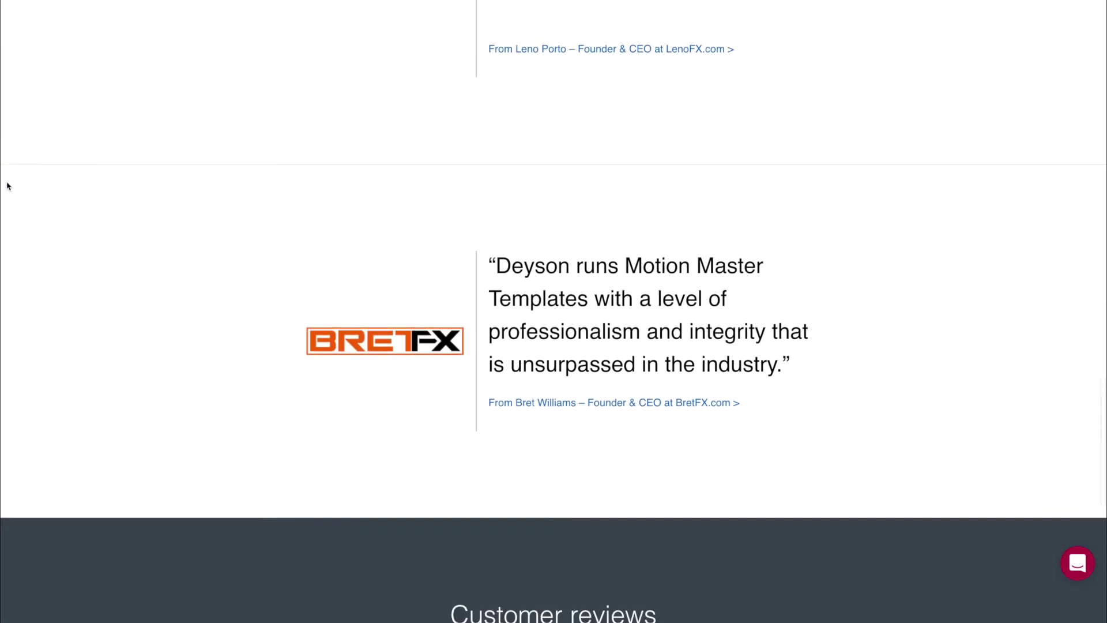